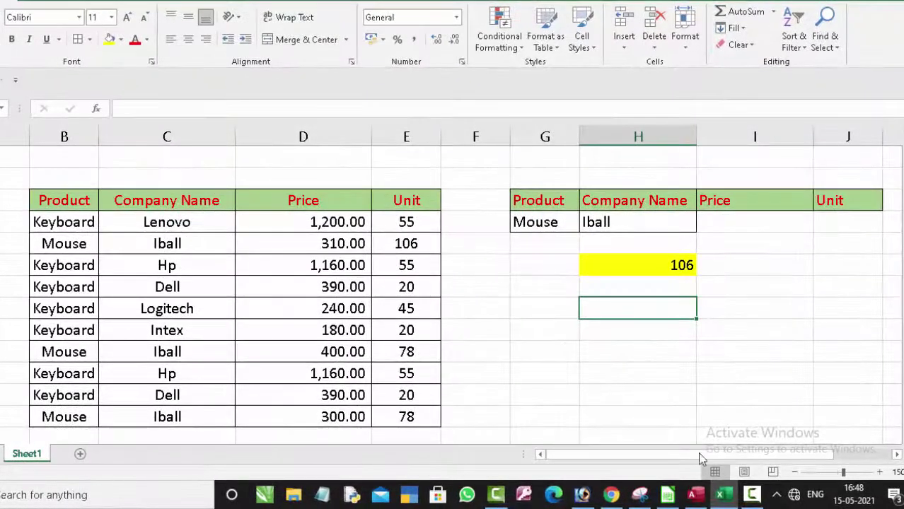
Delete the old DMAX result of 106 from cell H6, leaving it empty
click(677, 267)
key(Delete)
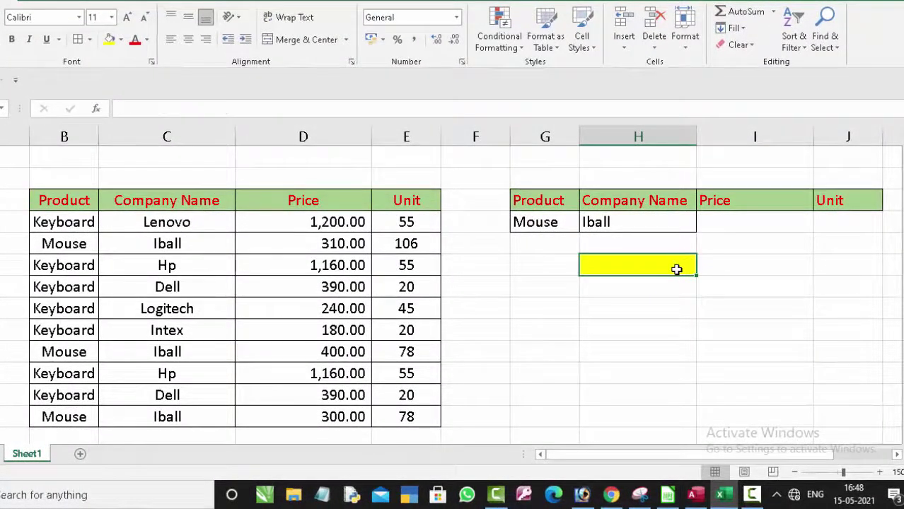
key(Down)
key(Down)
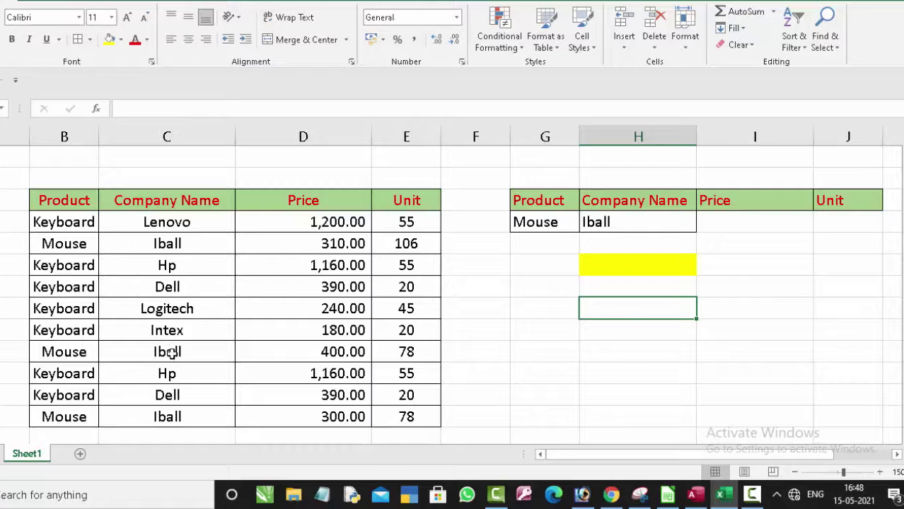
Fill the first Mouse row's Iball, 310.00 and 106 cells and the 400.00 price yellow
click(153, 247)
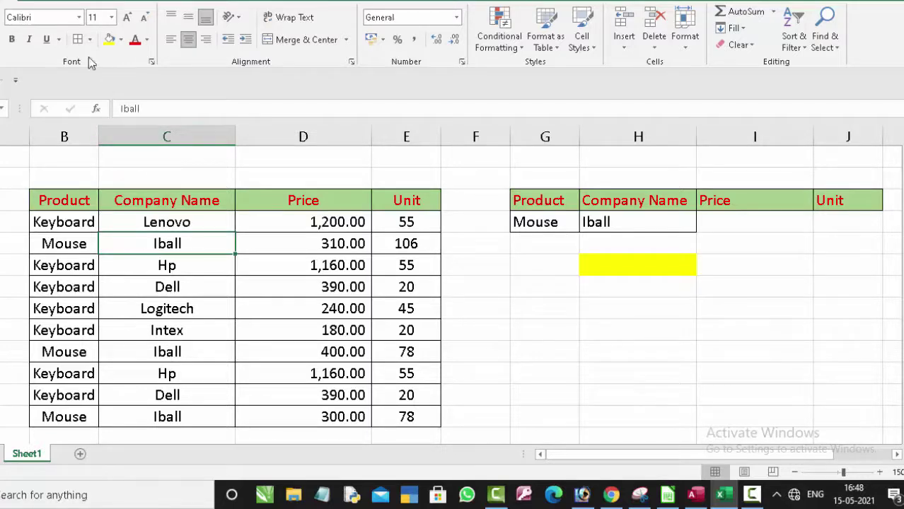
click(110, 39)
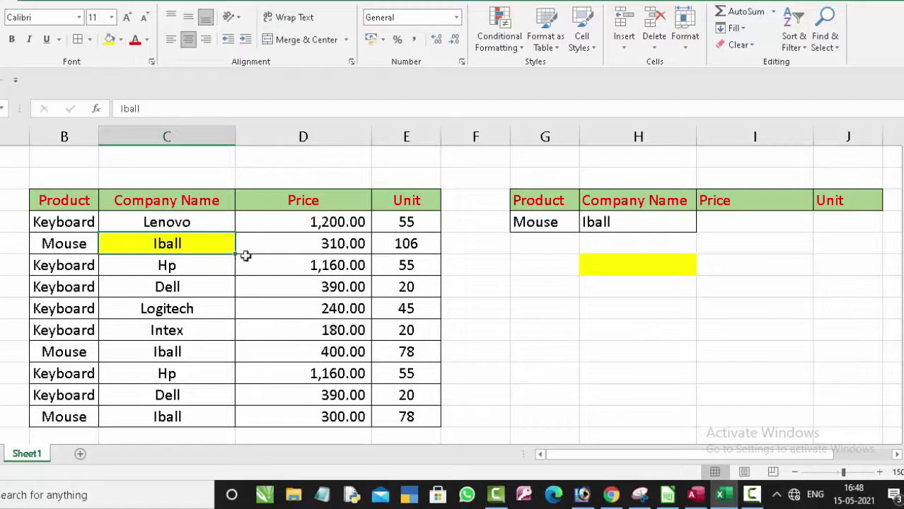
click(313, 247)
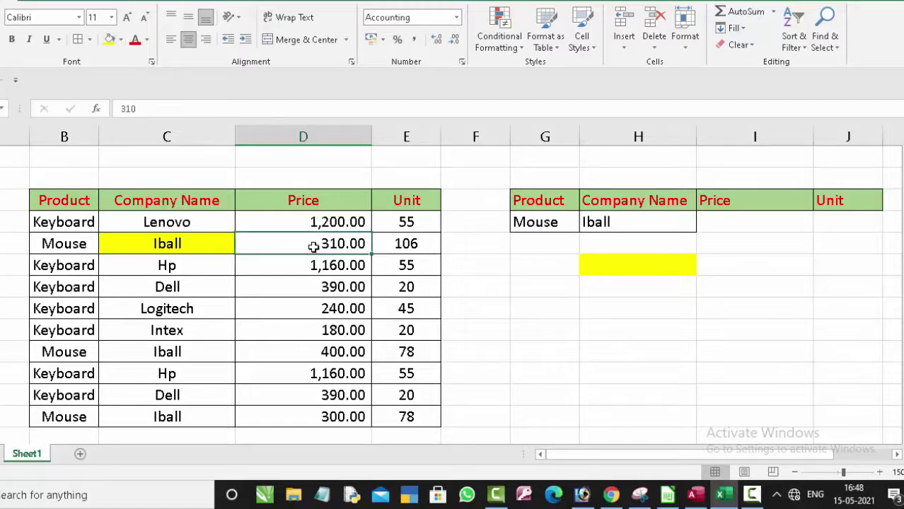
click(111, 40)
click(388, 246)
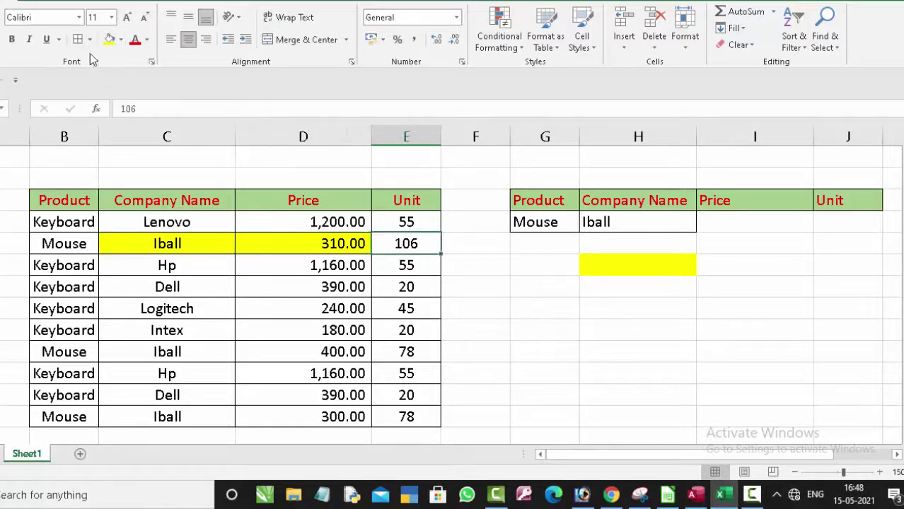
click(109, 38)
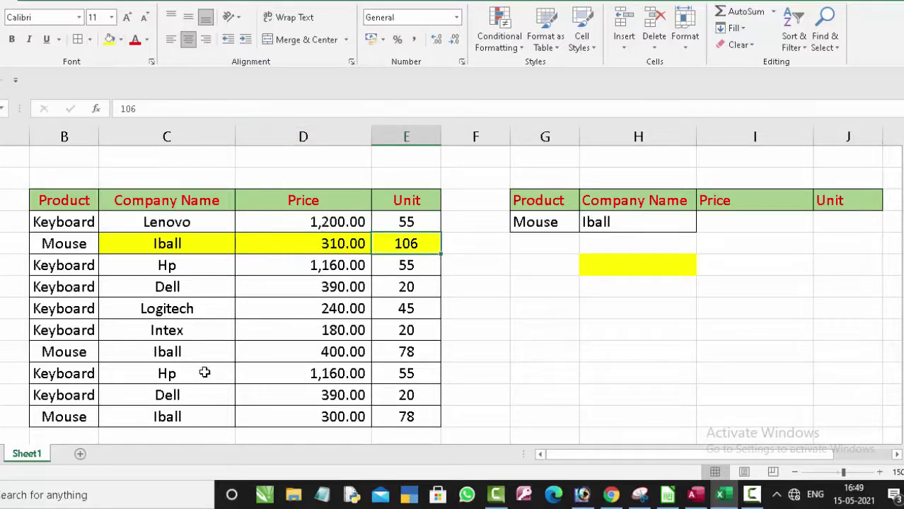
click(344, 357)
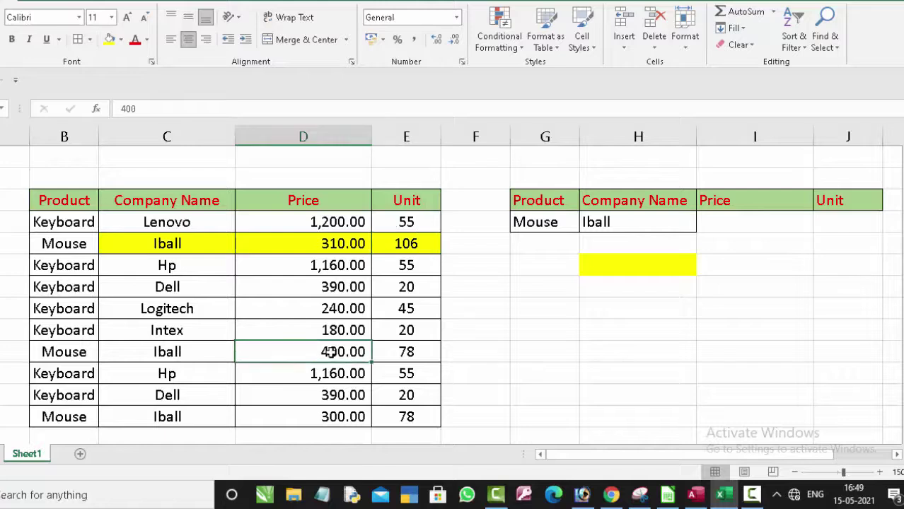
click(110, 39)
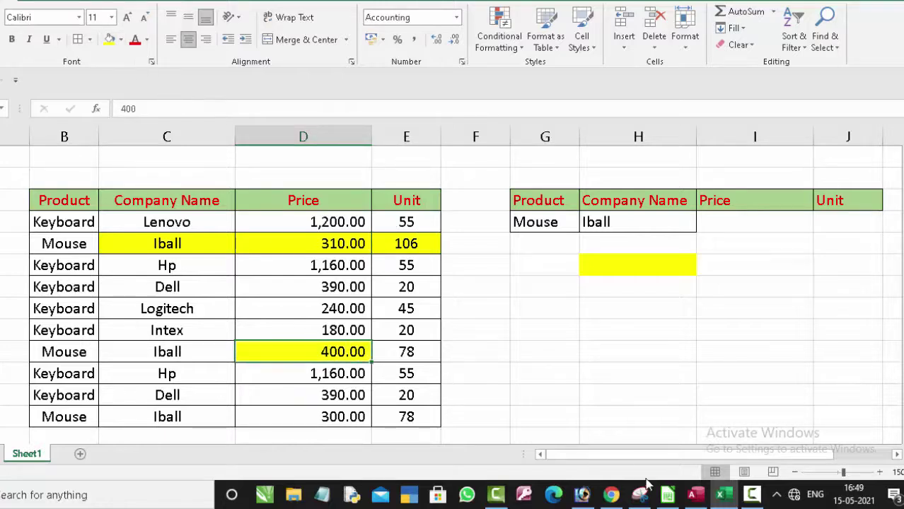
click(520, 393)
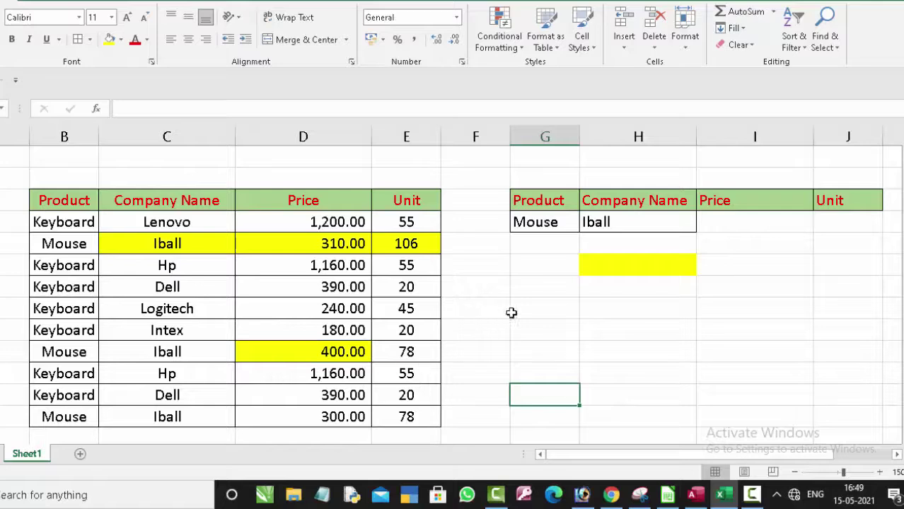
click(601, 266)
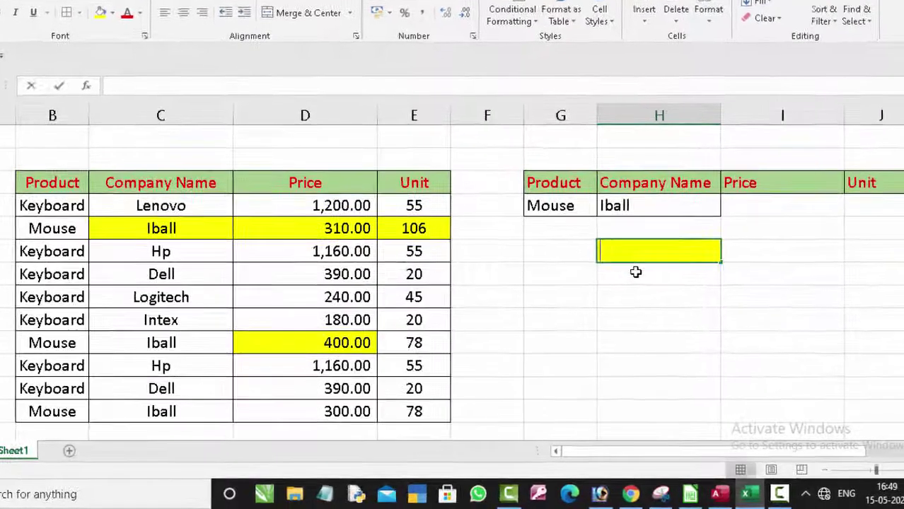
Enter =DMAX(B3:E13,E3,G3:J4) in the yellow cell, returning 106 as the maximum Unit
text(=dmax)
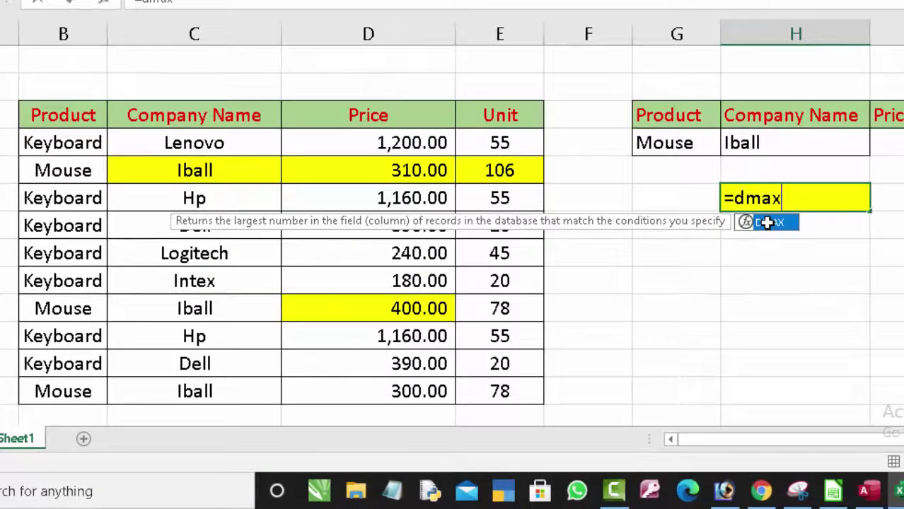
double_click(767, 222)
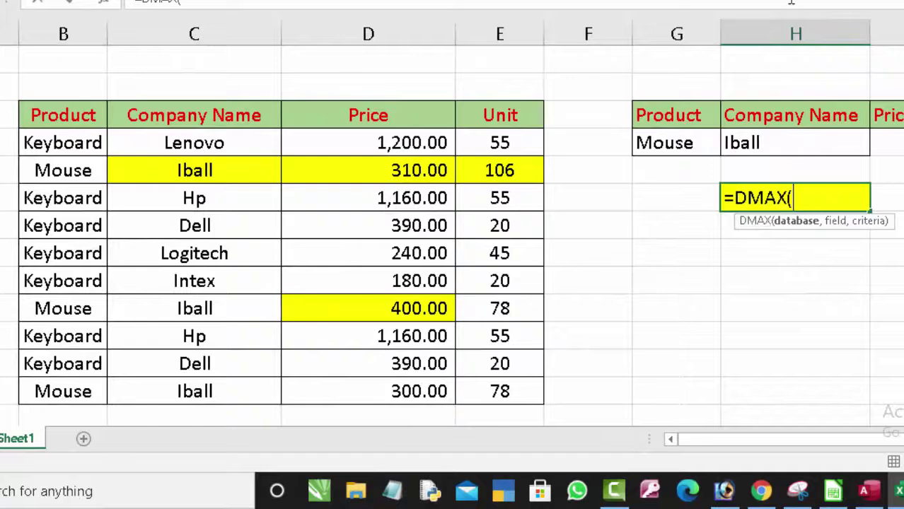
mouse_move(64, 115)
mouse_down()
mouse_move(437, 336)
mouse_move(479, 383)
mouse_up()
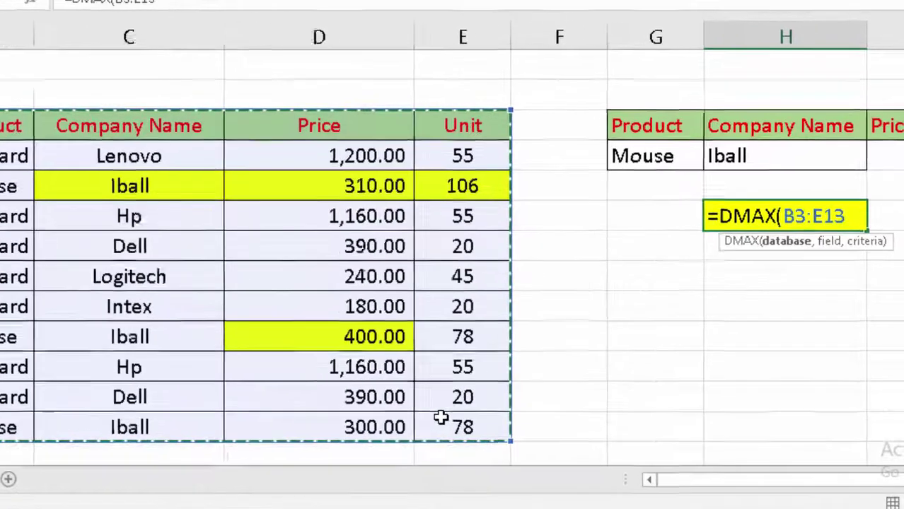
text(,)
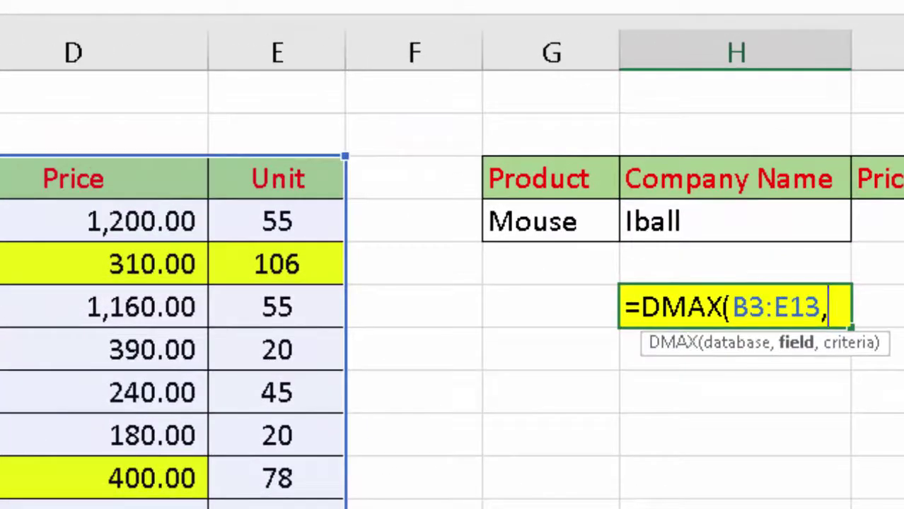
click(318, 178)
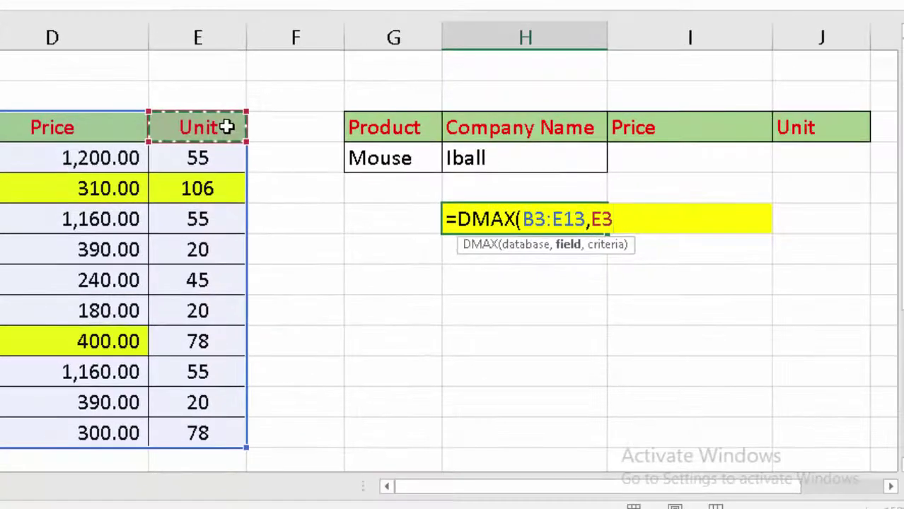
text(,)
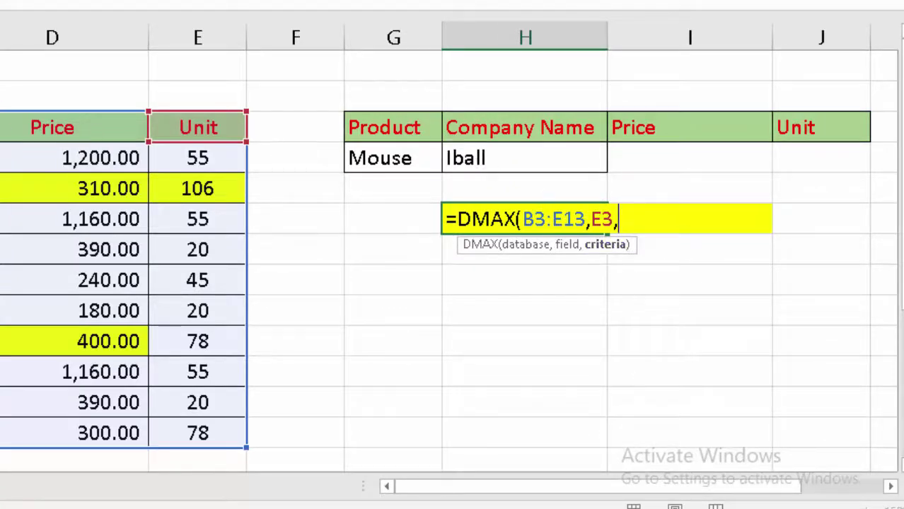
mouse_move(378, 129)
mouse_down()
mouse_move(487, 145)
mouse_move(799, 152)
mouse_up()
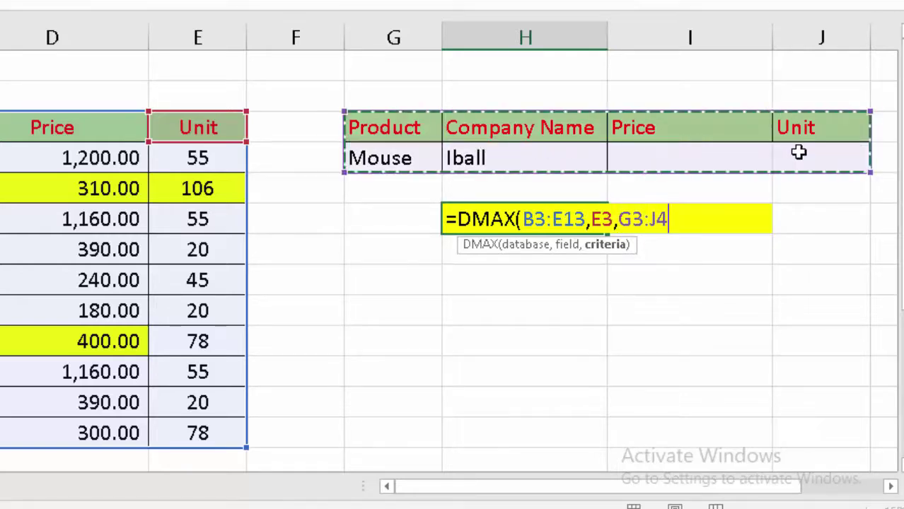
text())
key(Return)
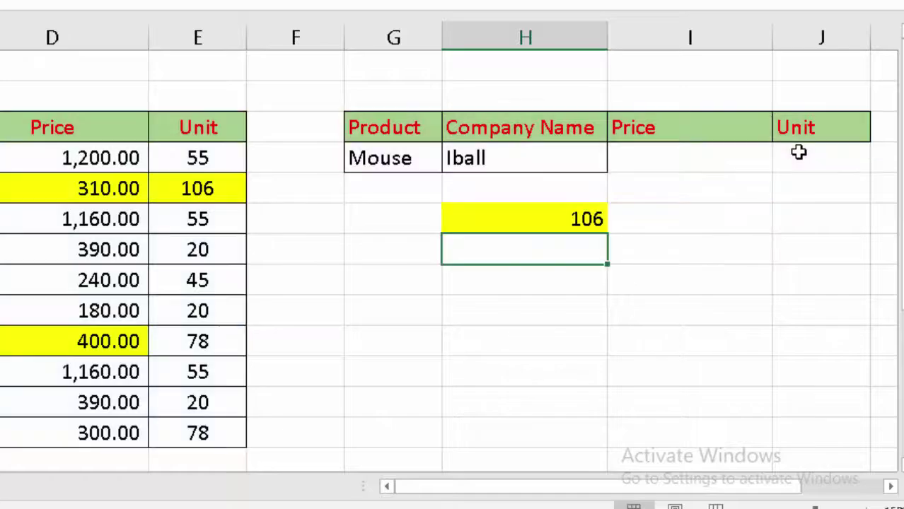
Give the 78 Unit cell of the 400.00 Mouse/Iball row a black fill with white text
click(507, 225)
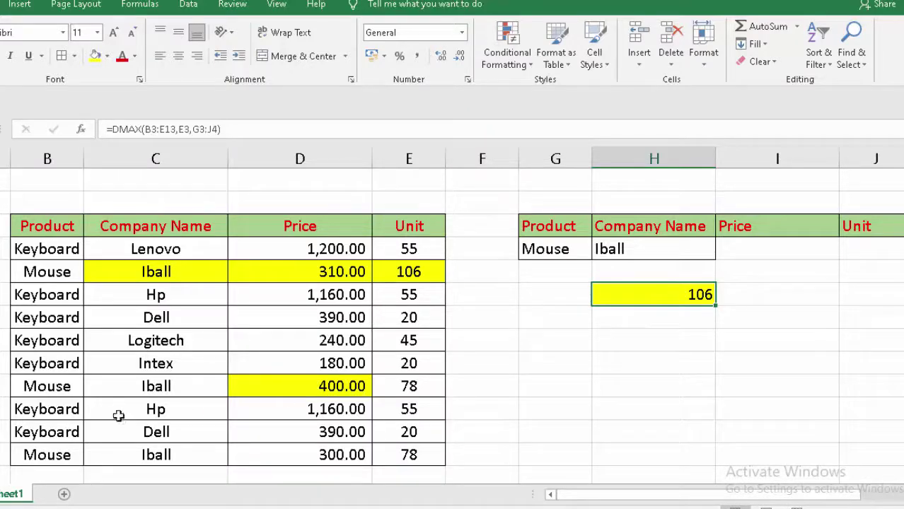
click(404, 384)
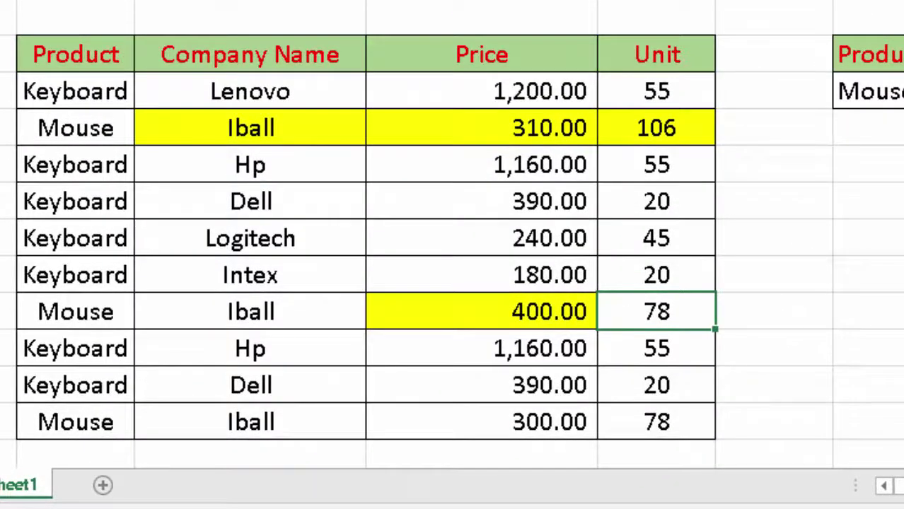
key(alt+h)
key(h)
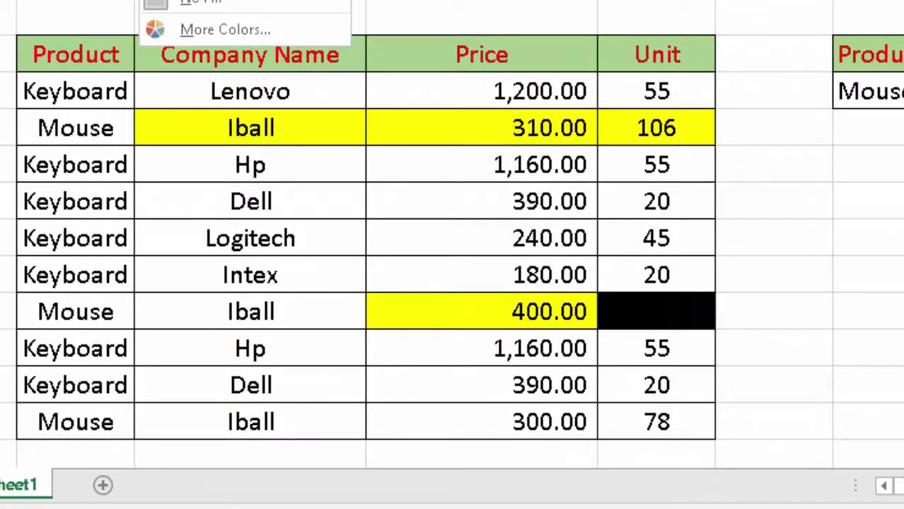
key(Return)
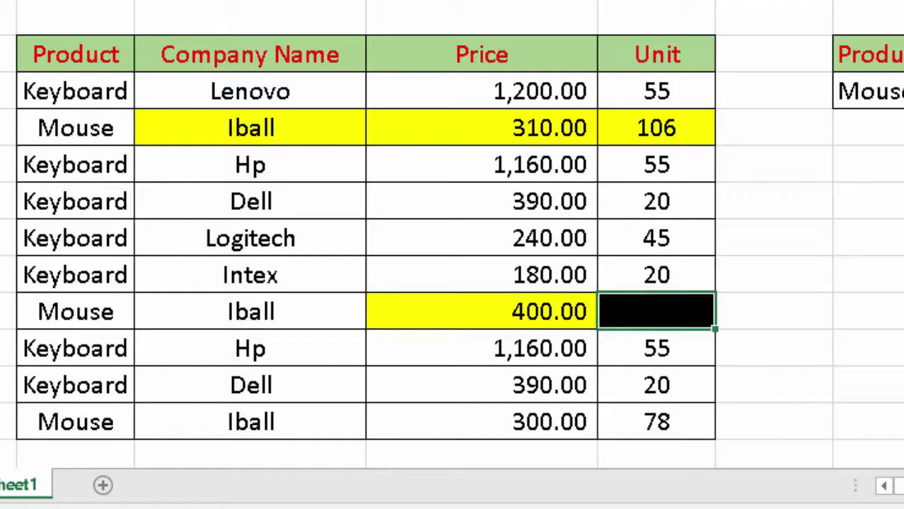
key(alt+h)
key(h)
key(Return)
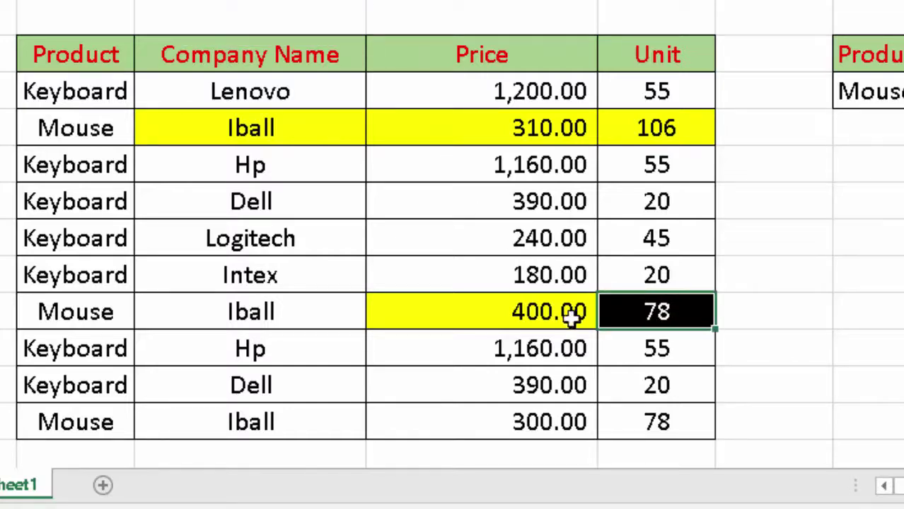
click(210, 320)
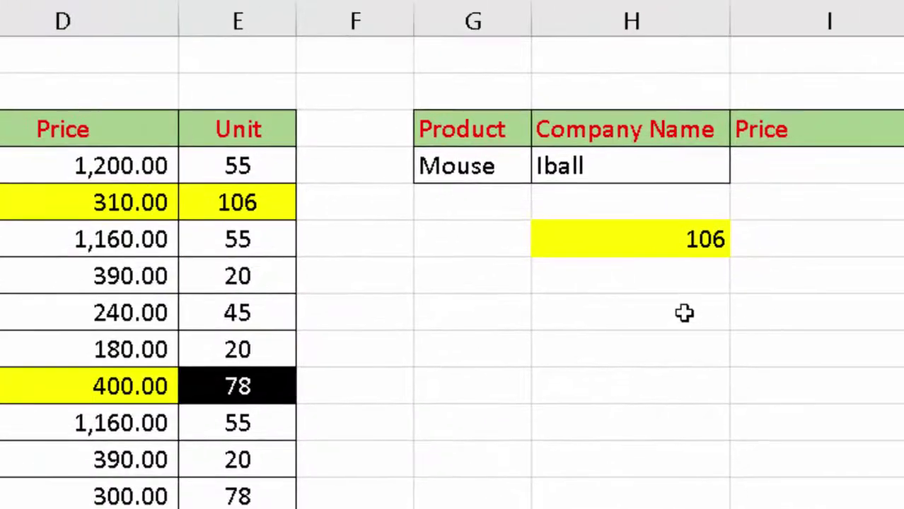
Select the empty cell below the yellow 106 result
click(684, 313)
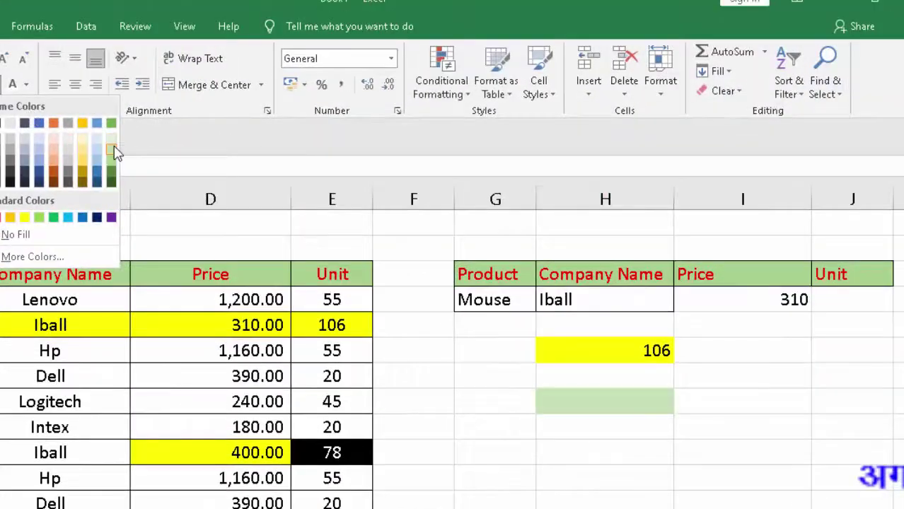
Fill the cell light green and enter =DMAX(B3:E13,E3,G3:J4) there, returning 106
click(116, 154)
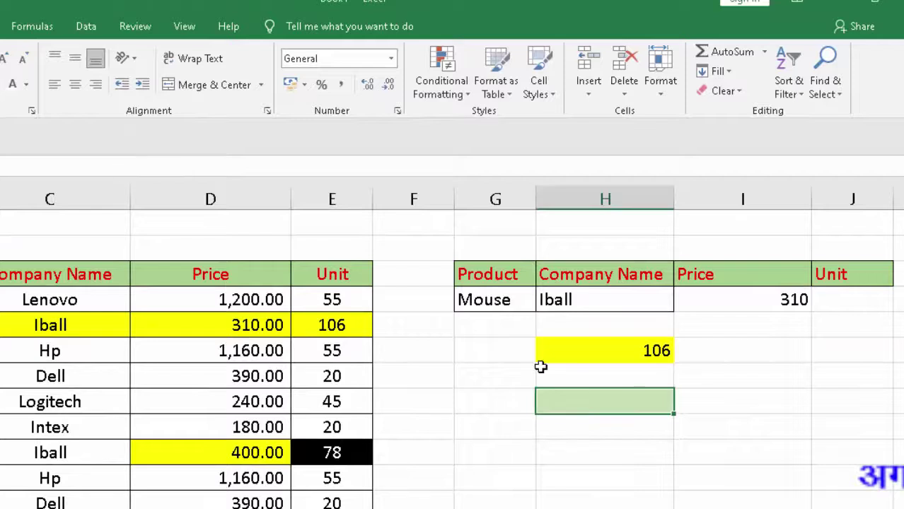
text(=)
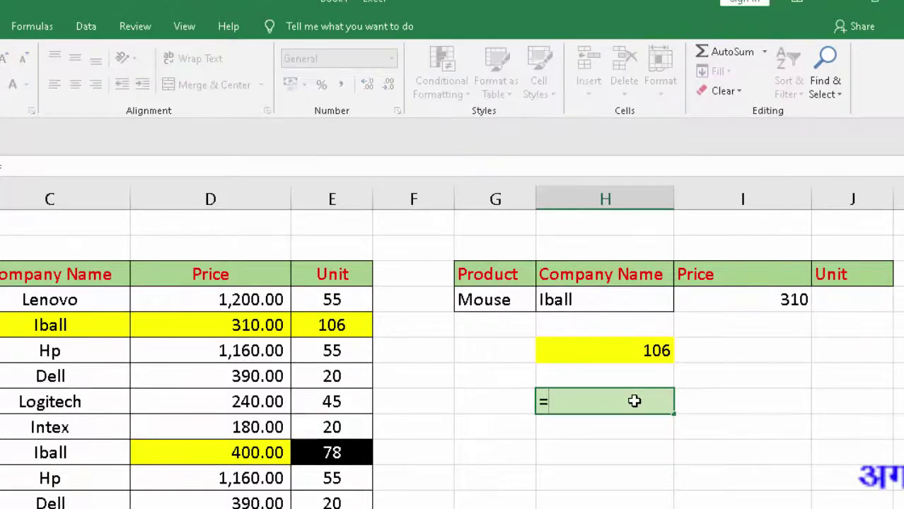
text(dnm)
key(BackSpace)
key(BackSpace)
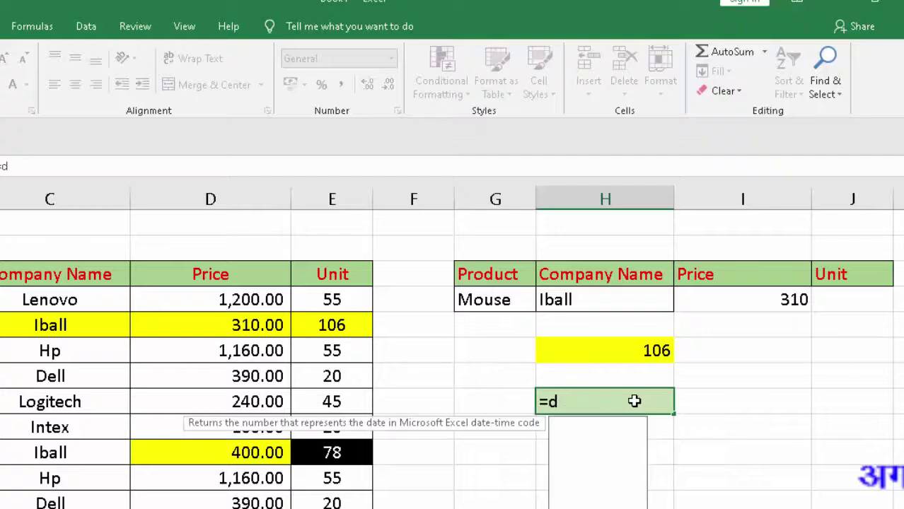
text(max)
key(Tab)
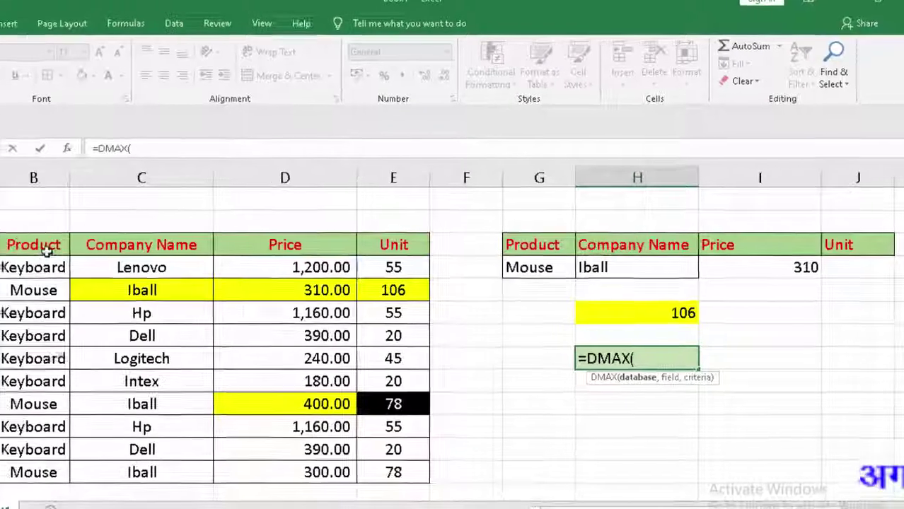
drag(78, 231, 411, 437)
text(,)
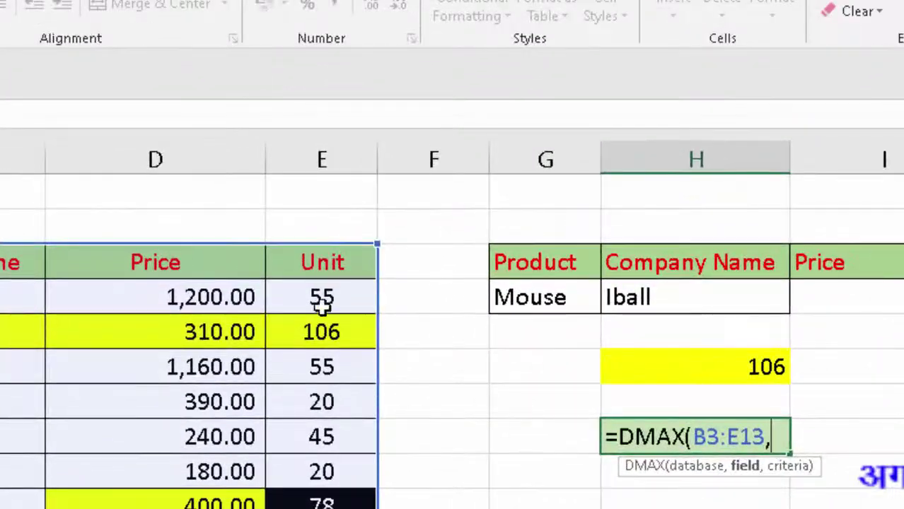
click(418, 239)
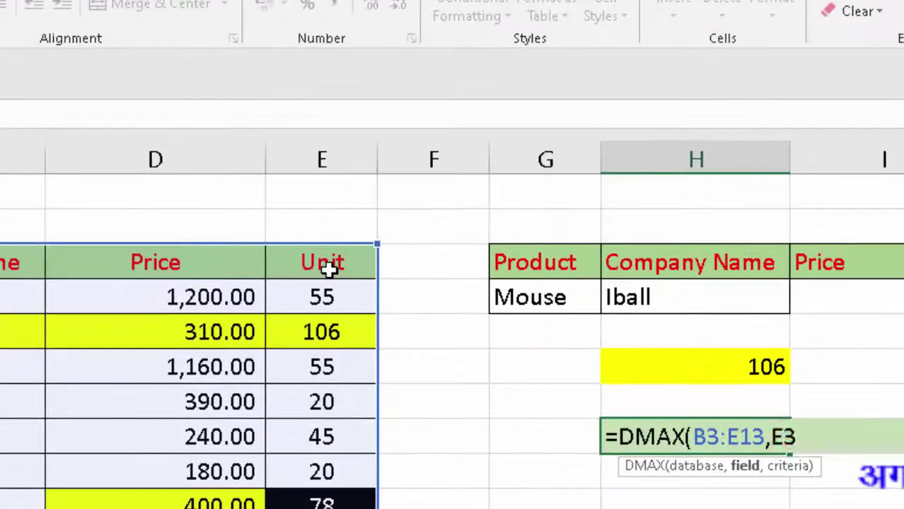
text(,)
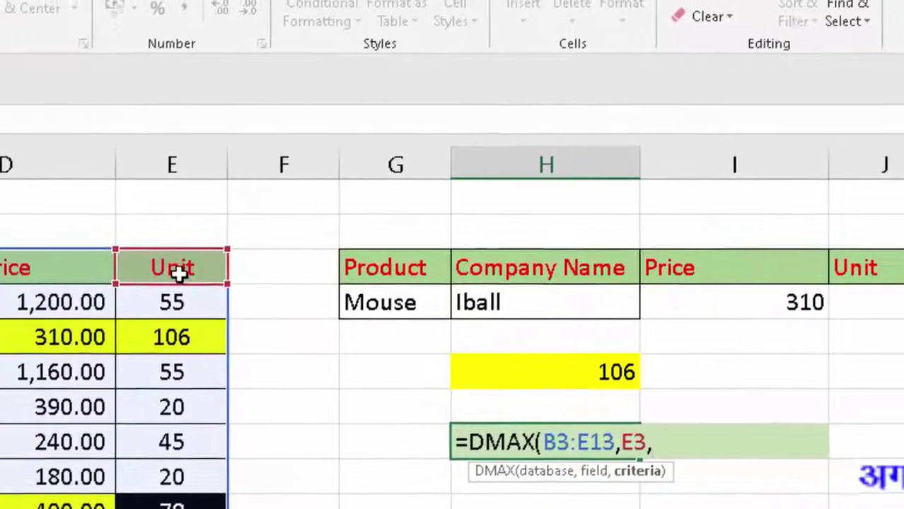
mouse_move(298, 264)
mouse_down()
mouse_move(637, 322)
mouse_move(773, 314)
mouse_up()
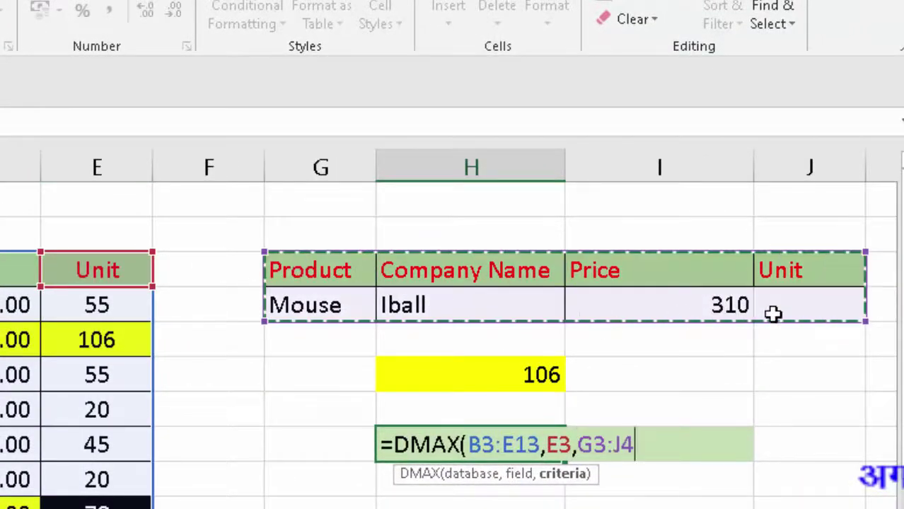
text())
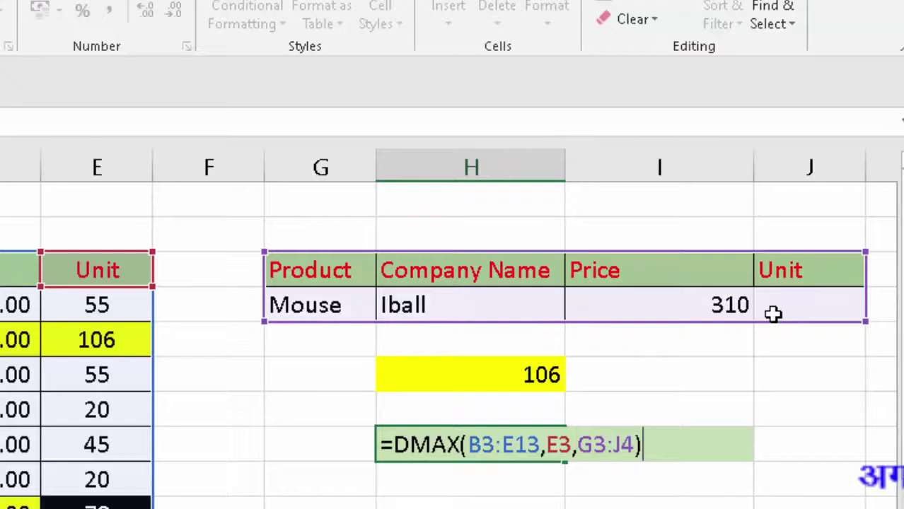
key(Return)
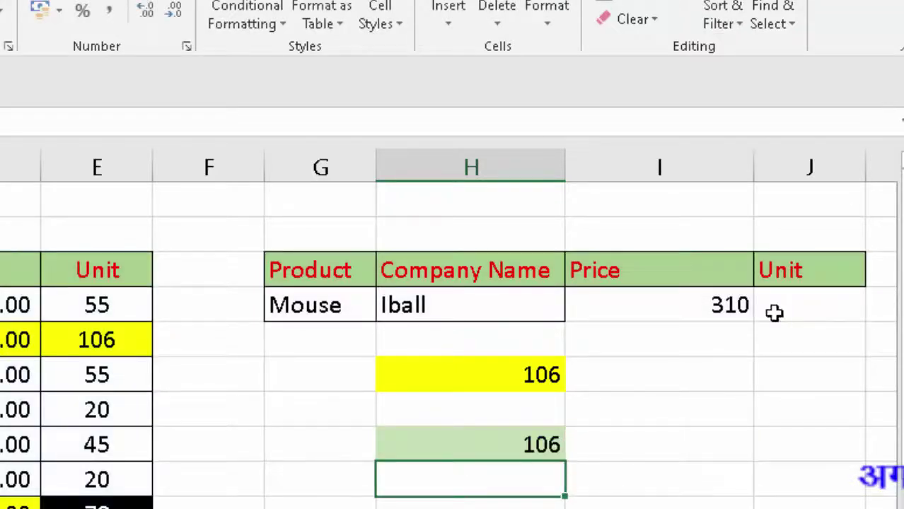
click(530, 443)
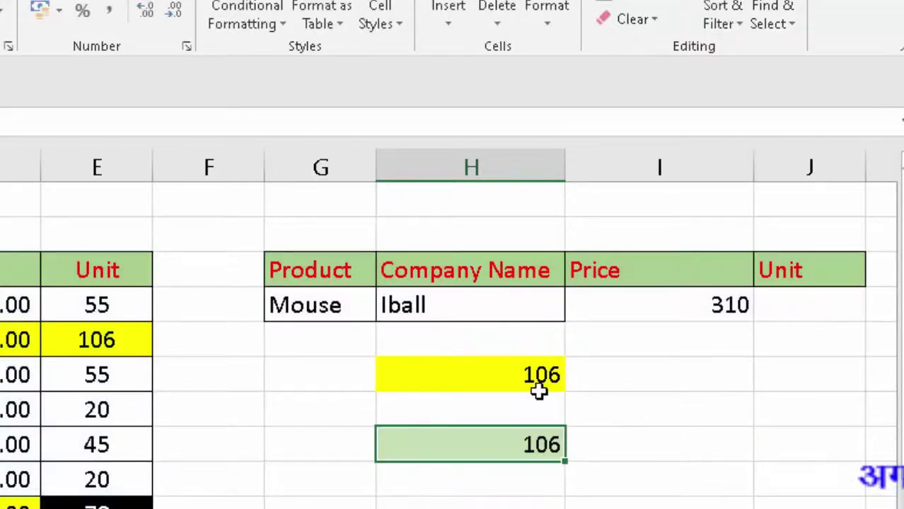
Change the Price criterion from 310 to 400 and confirm the green DMAX result shows 78
click(693, 308)
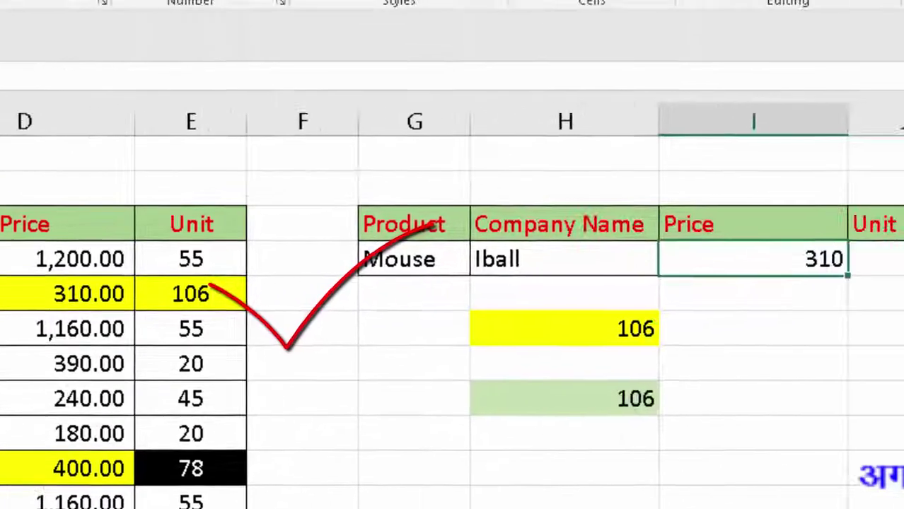
key(Delete)
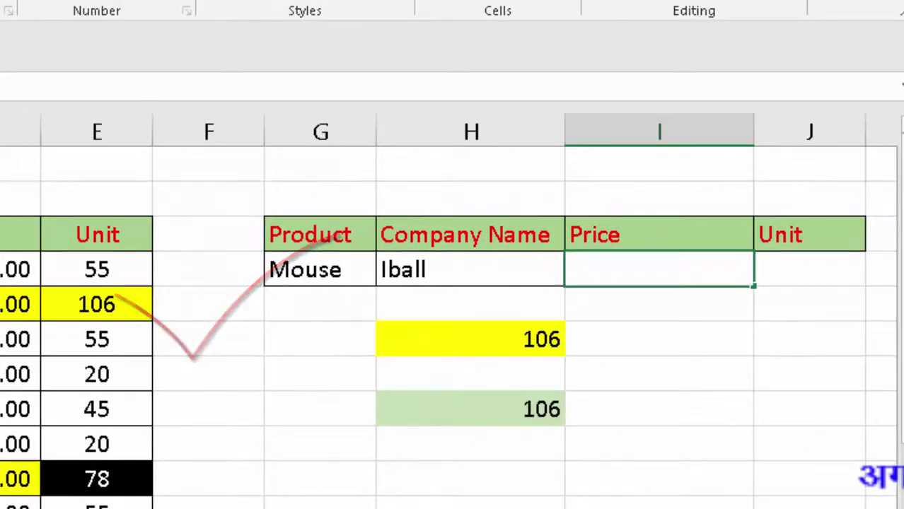
text(400)
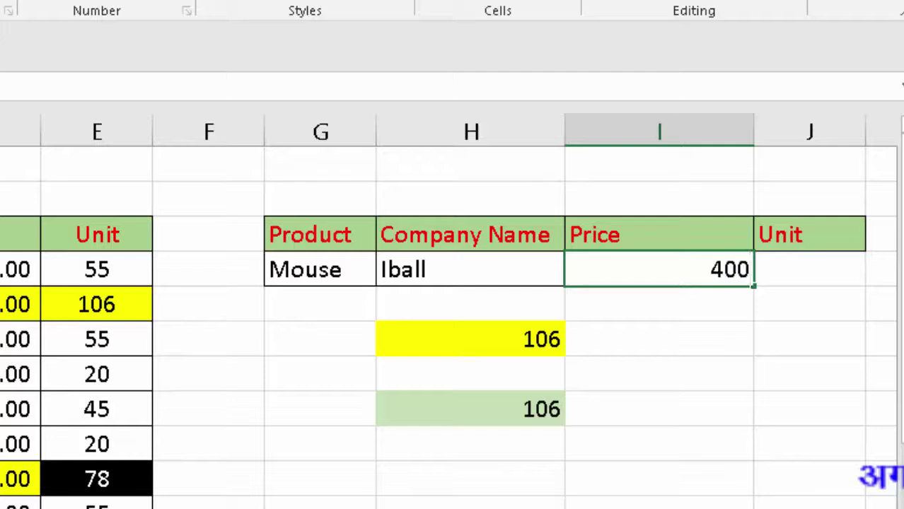
key(Return)
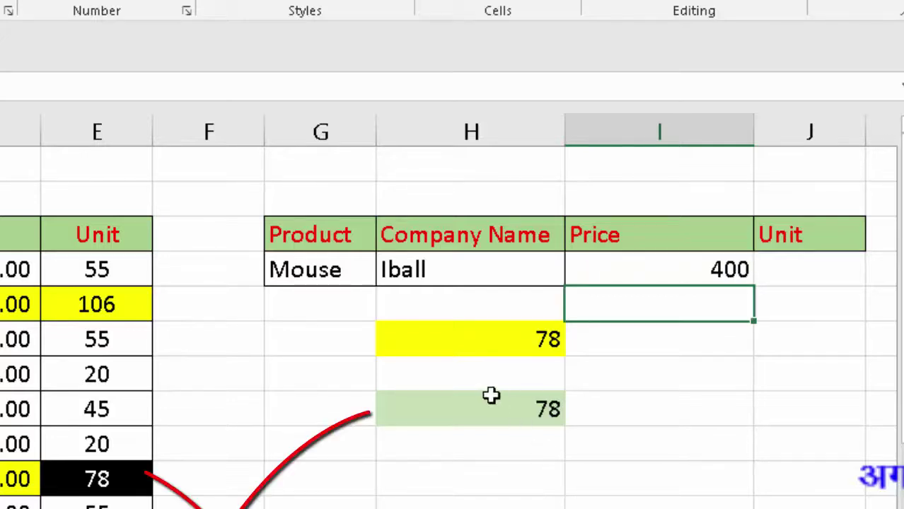
click(508, 406)
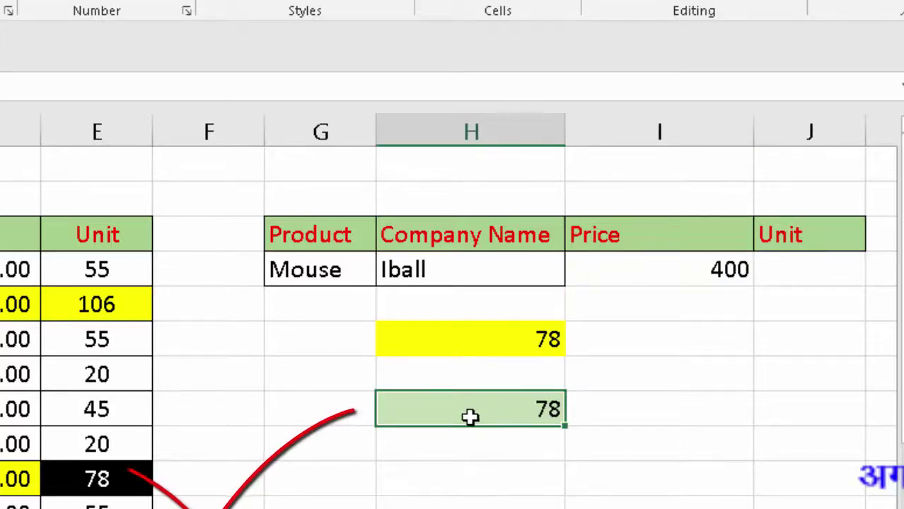